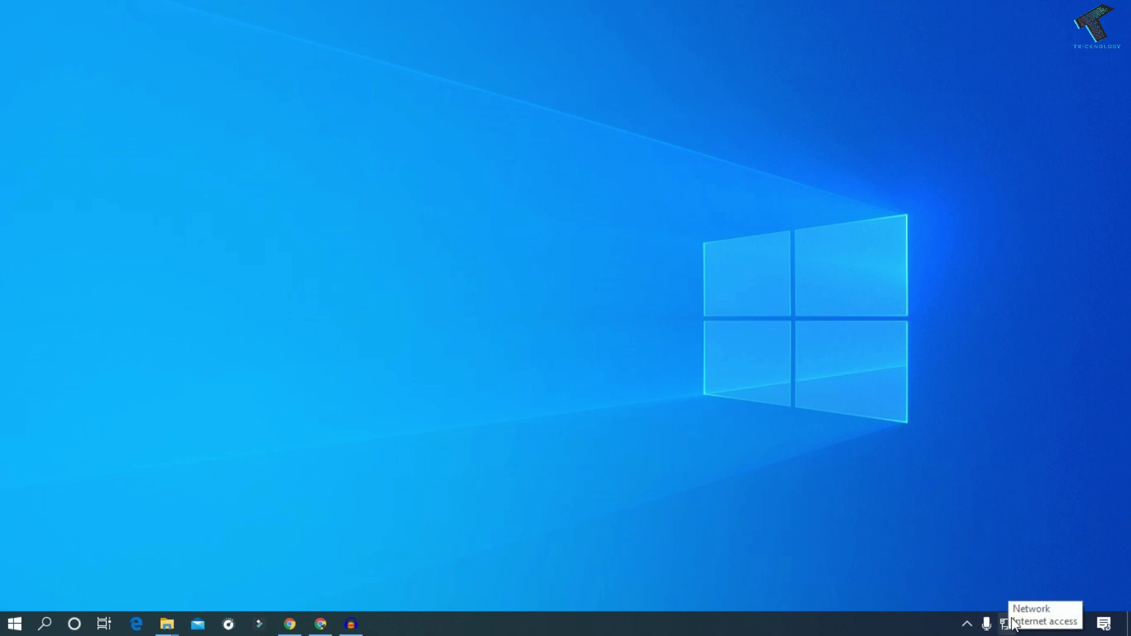
Step: Open Network & Internet settings from the tray network icon's menu
right_click(1014, 624)
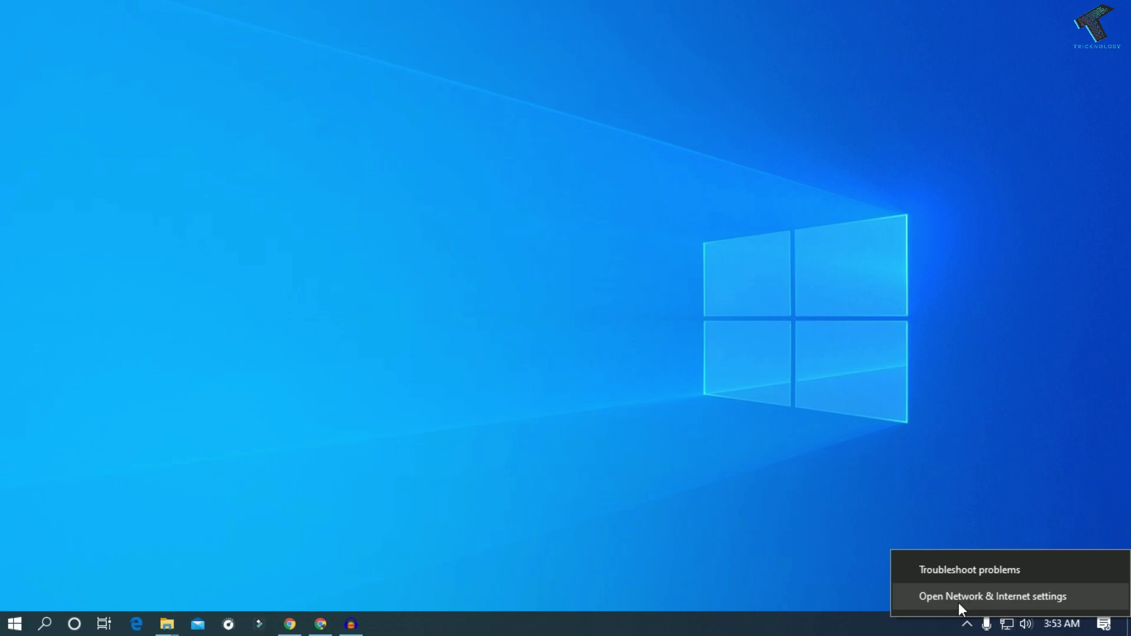
left_click(1018, 602)
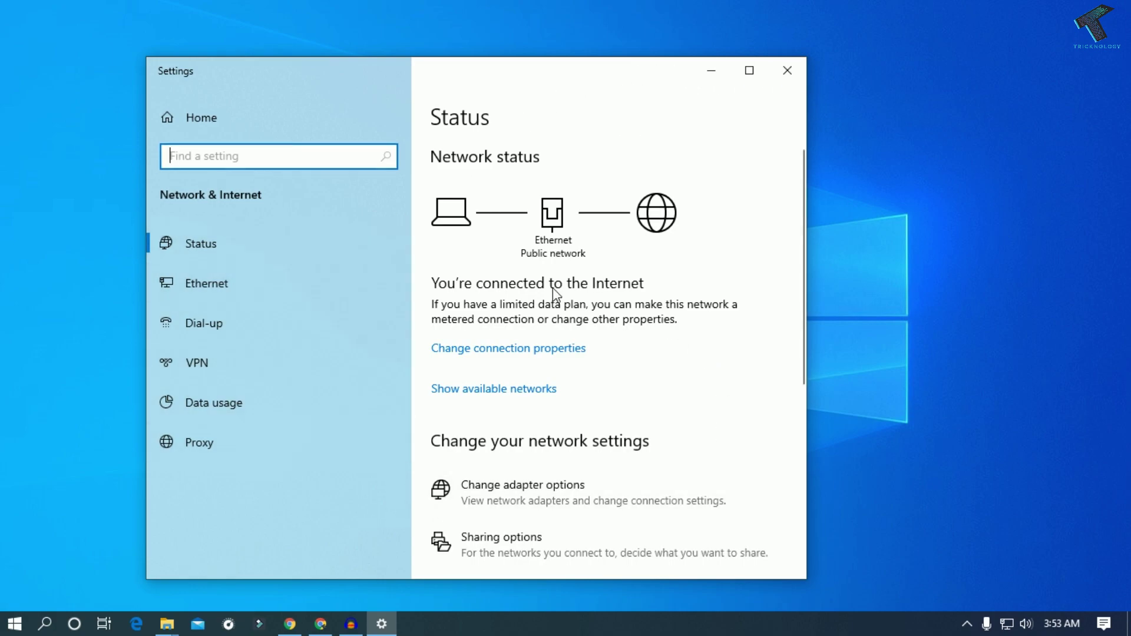
scroll(552, 295, "down", 3)
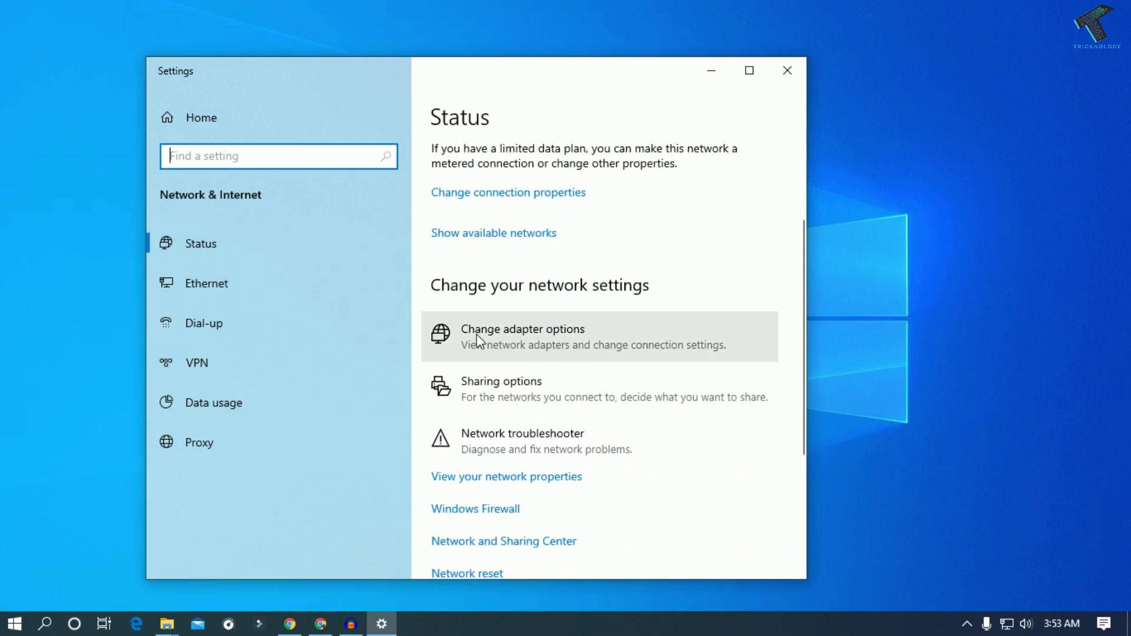
Step: Open the adapter list, then click through VMnet1, VMnet8 and Ethernet 3 to select Ethernet
left_click(571, 346)
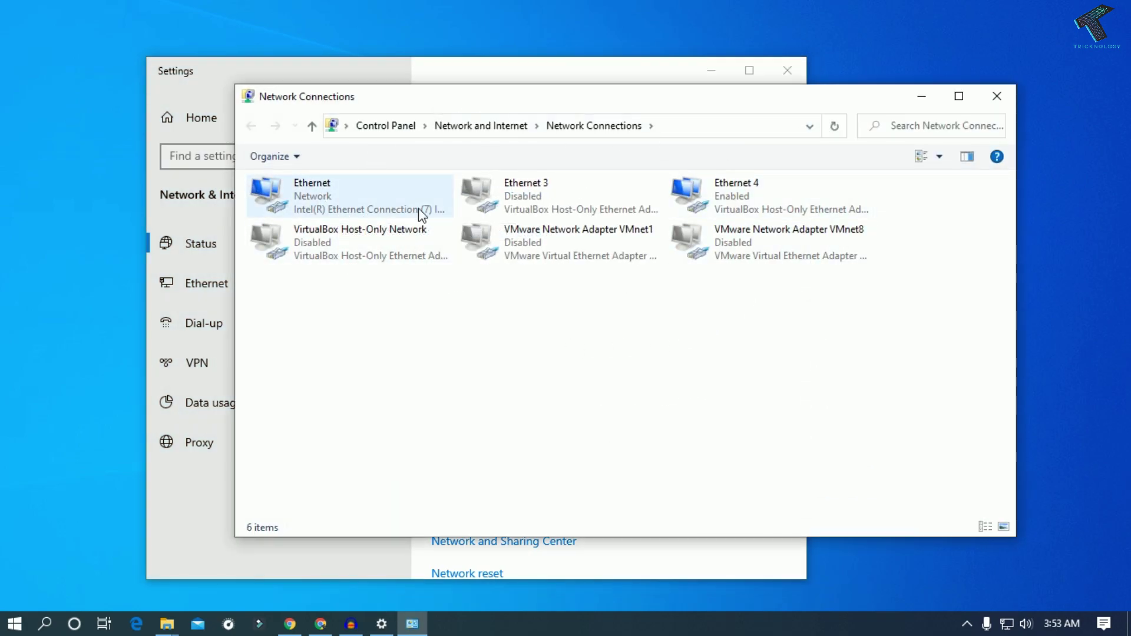
left_click(544, 201)
left_click(565, 243)
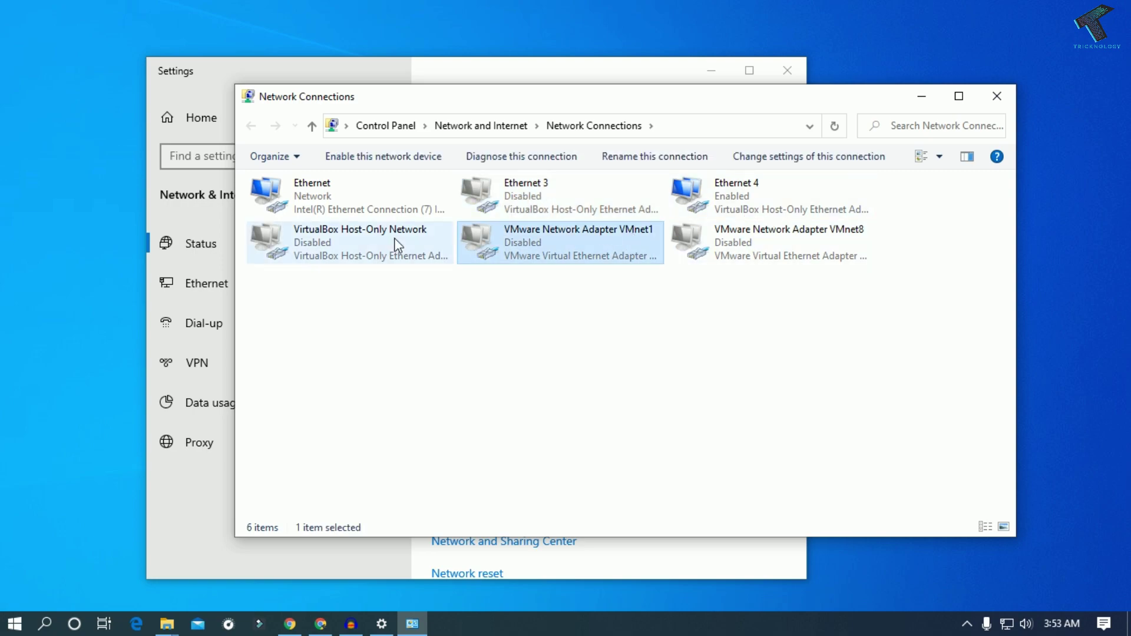
left_click(800, 238)
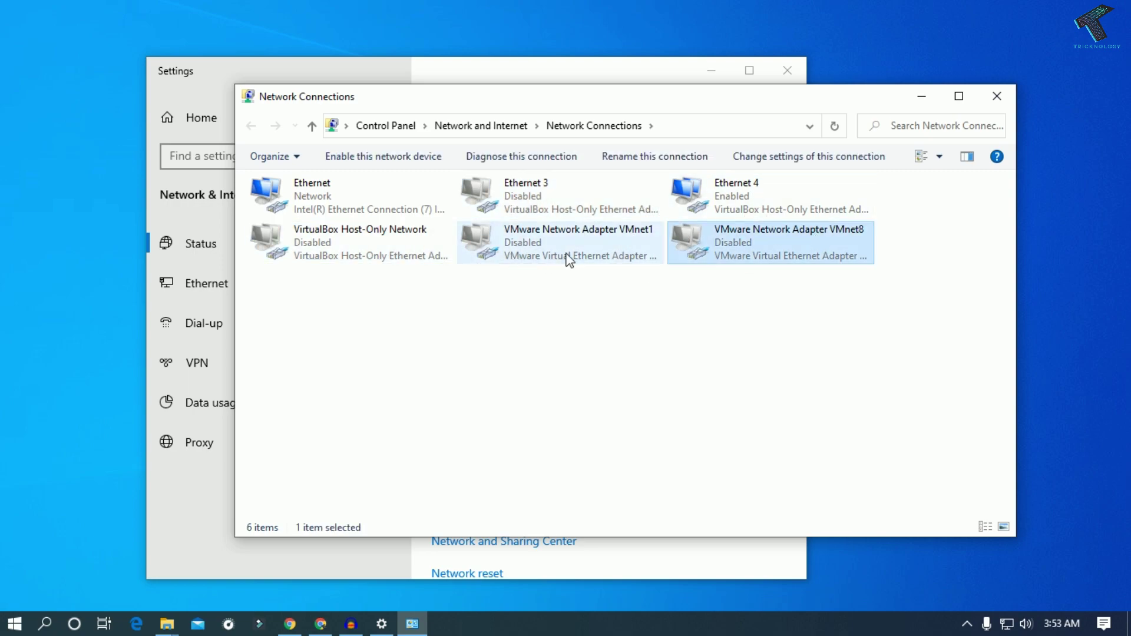
left_click(548, 197)
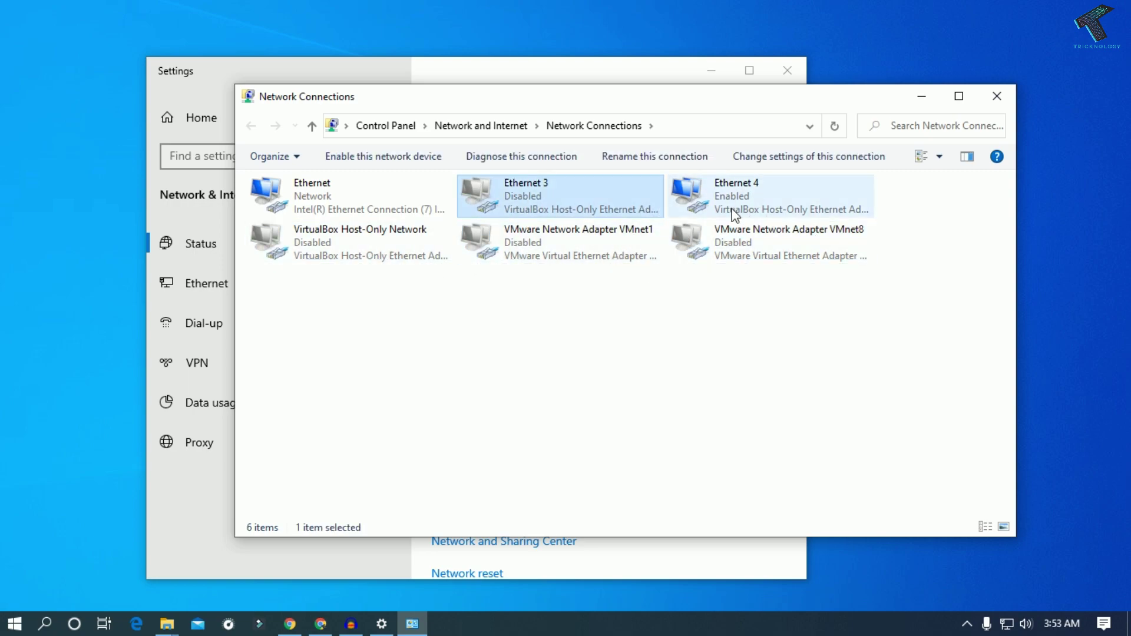
left_click(299, 194)
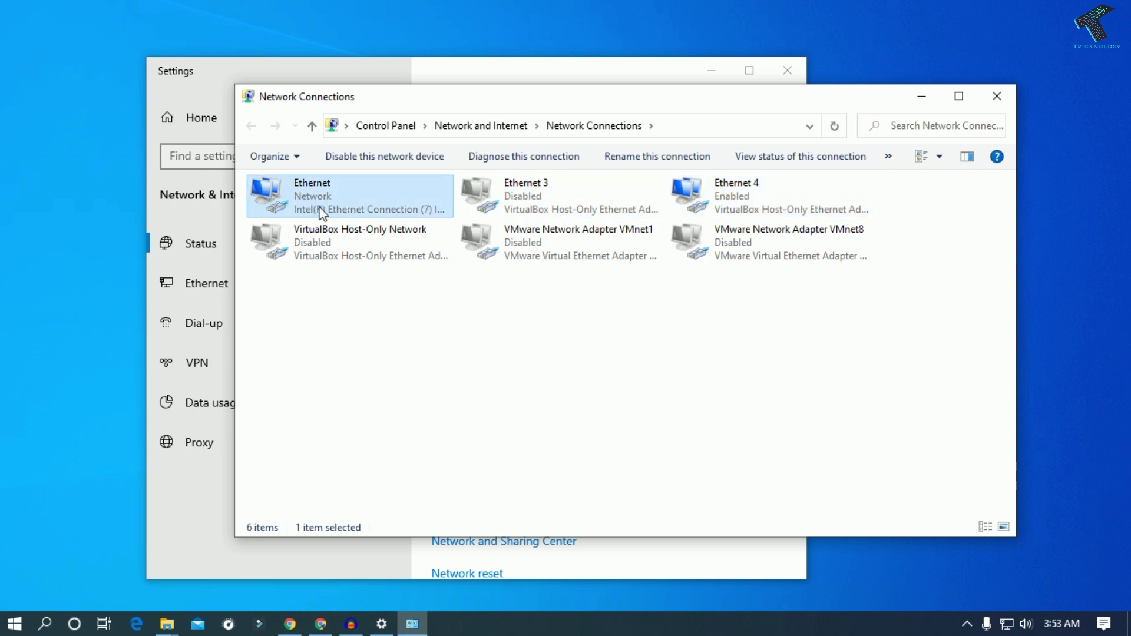
Step: Open the Ethernet adapter's Properties and open its Internet Protocol Version 4 (TCP/IPv4) settings
right_click(289, 192)
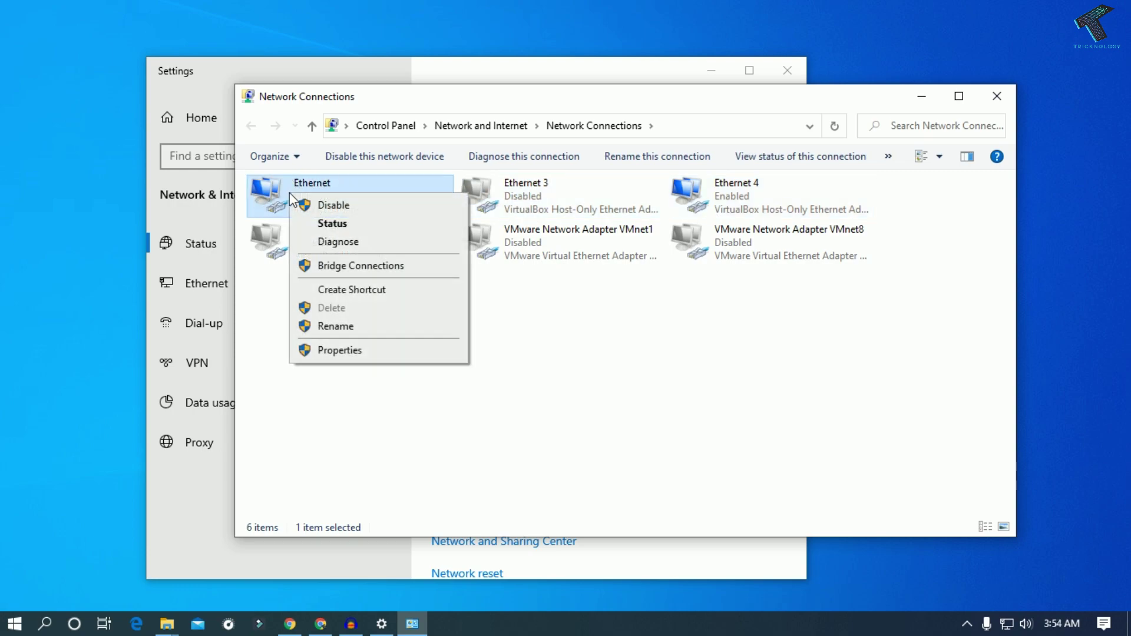
left_click(340, 350)
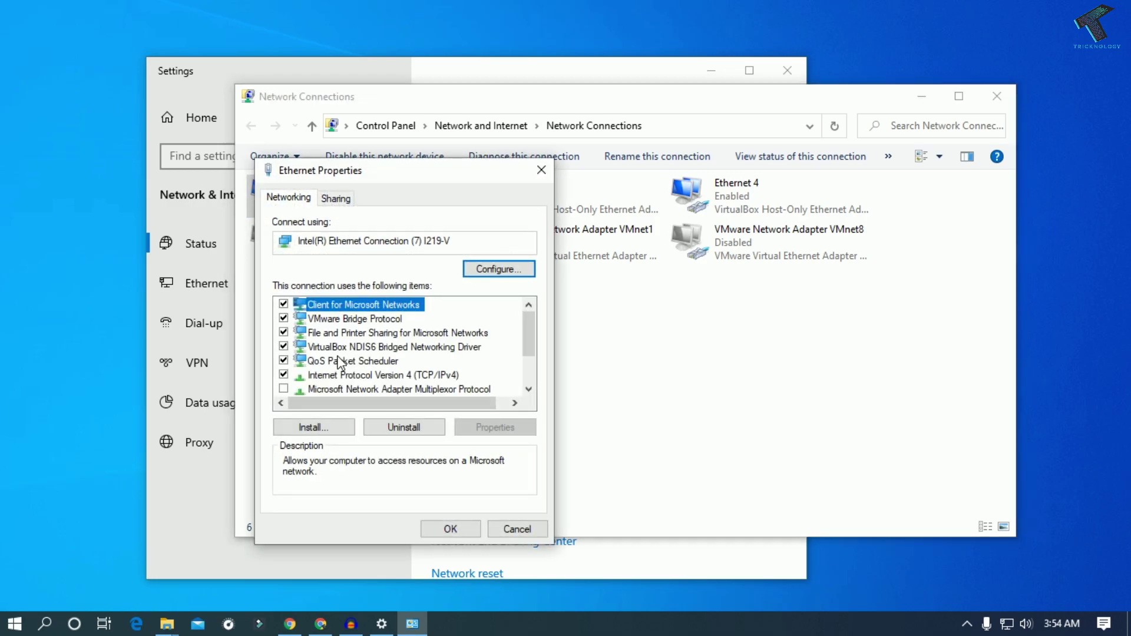
scroll(362, 376, "down", 1)
left_click(398, 334)
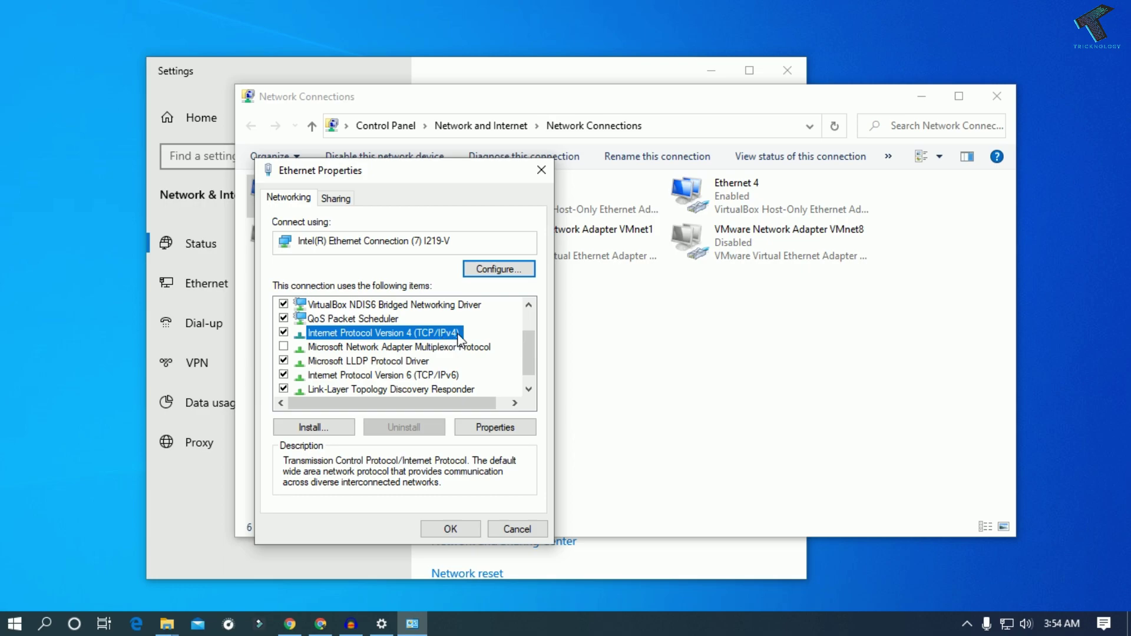
left_click(513, 431)
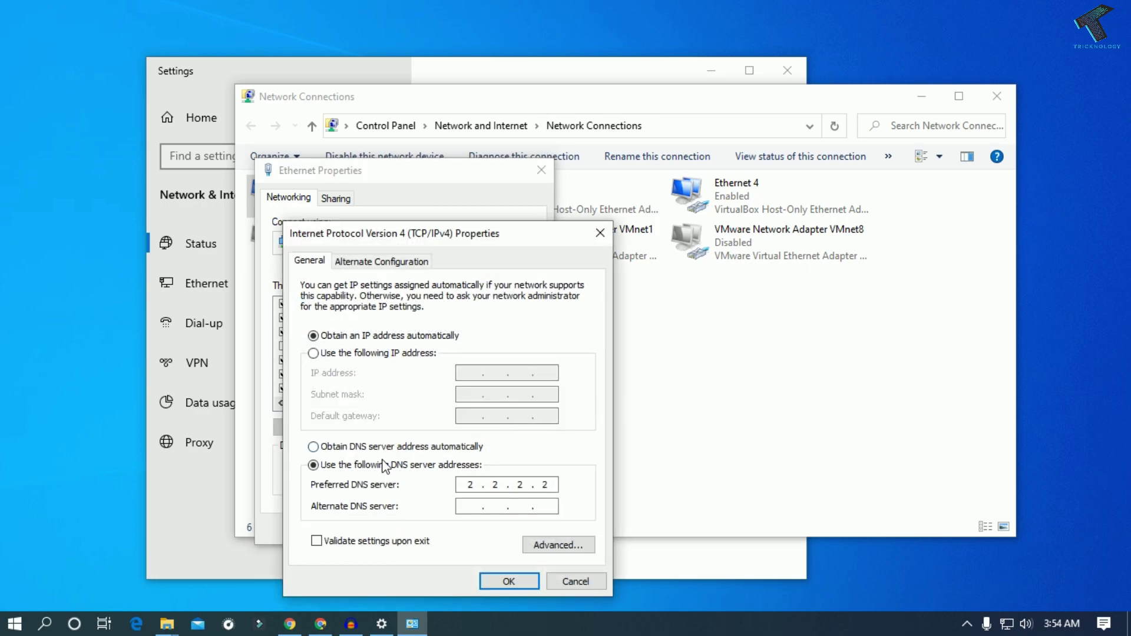
Step: Replace DNS server 2.2.2.2 with 1.1.1.1 and 8.8.8.8, then save and close Ethernet properties
left_click(402, 447)
left_click(408, 466)
type("8 . 8 . 8 . 8")
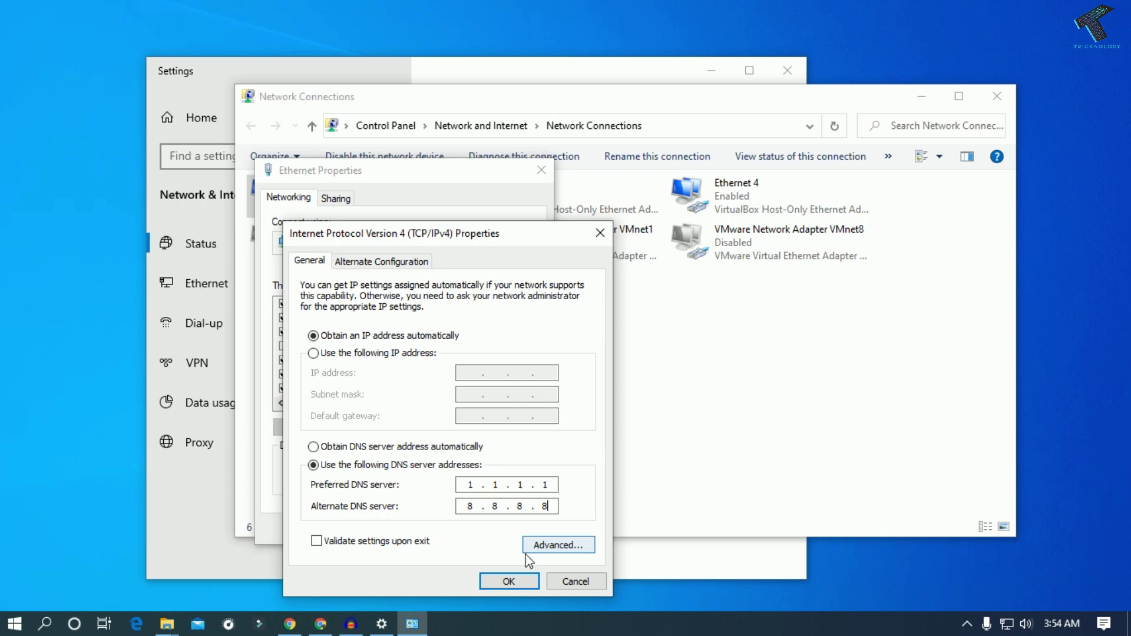
left_click(509, 580)
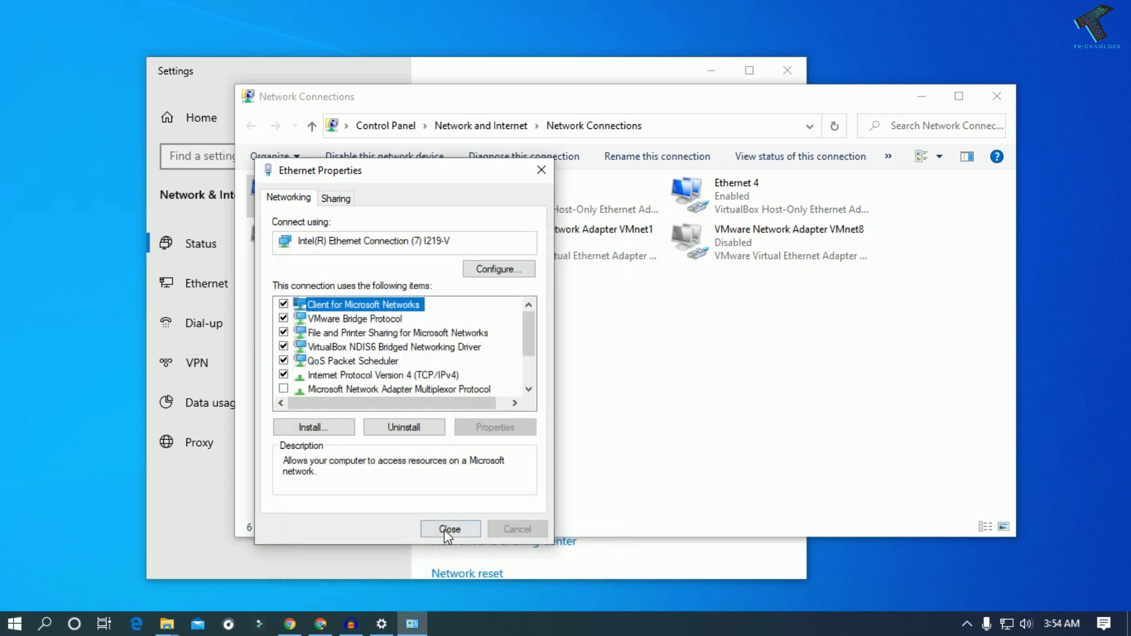
left_click(450, 528)
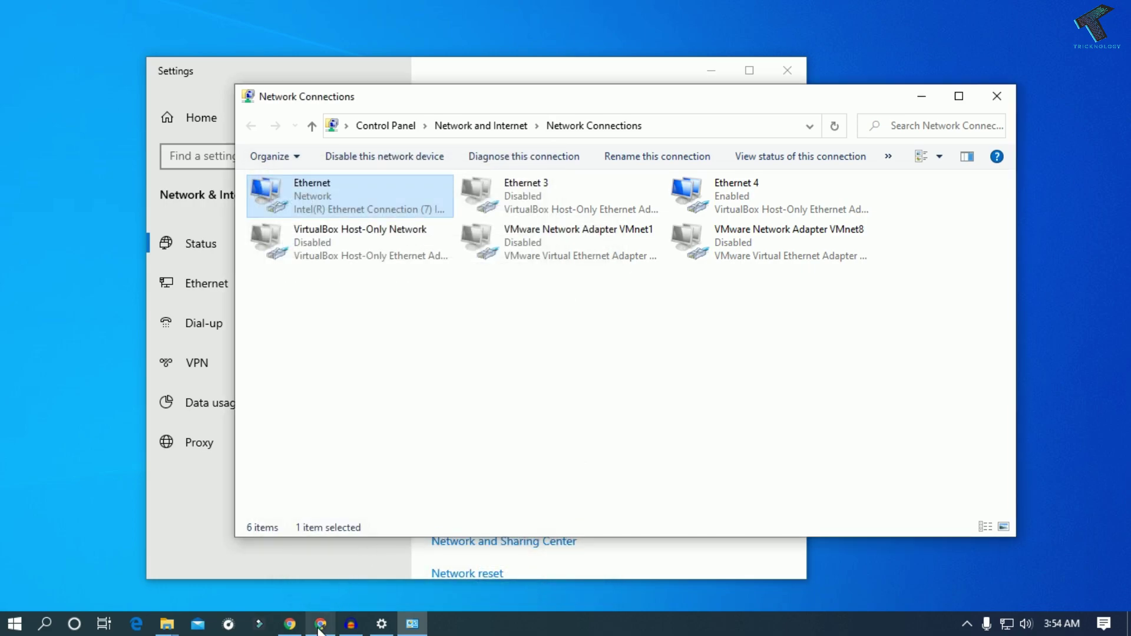
left_click(319, 625)
Step: Open a new tab beside the Google tab, search 'speed test', and start RUN SPEED TEST
right_click(149, 16)
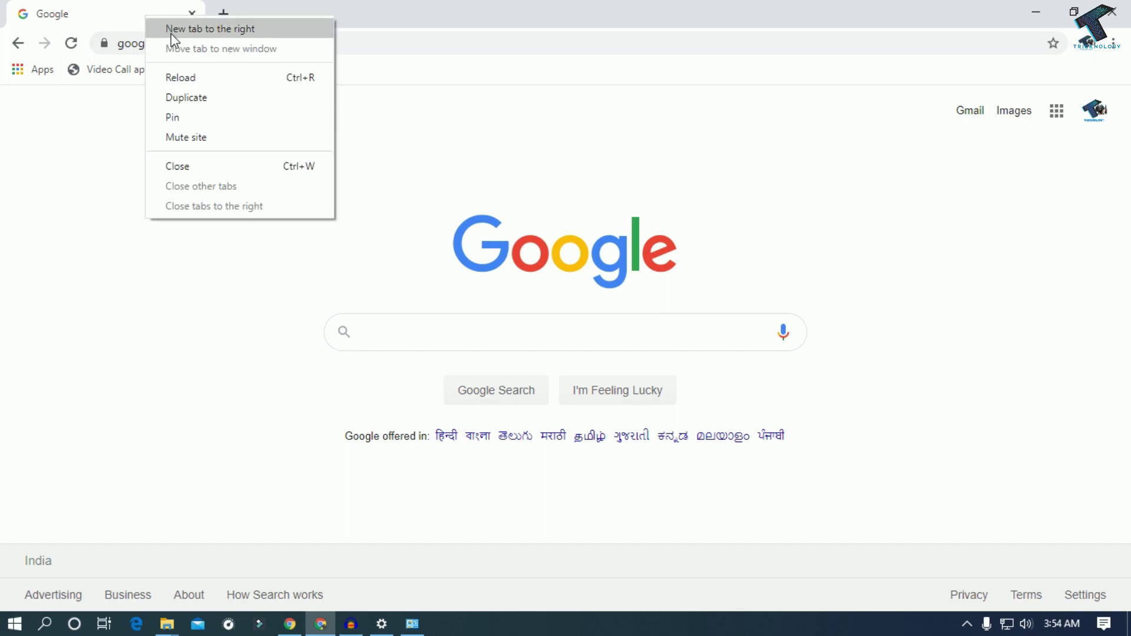
left_click(186, 98)
type("spee")
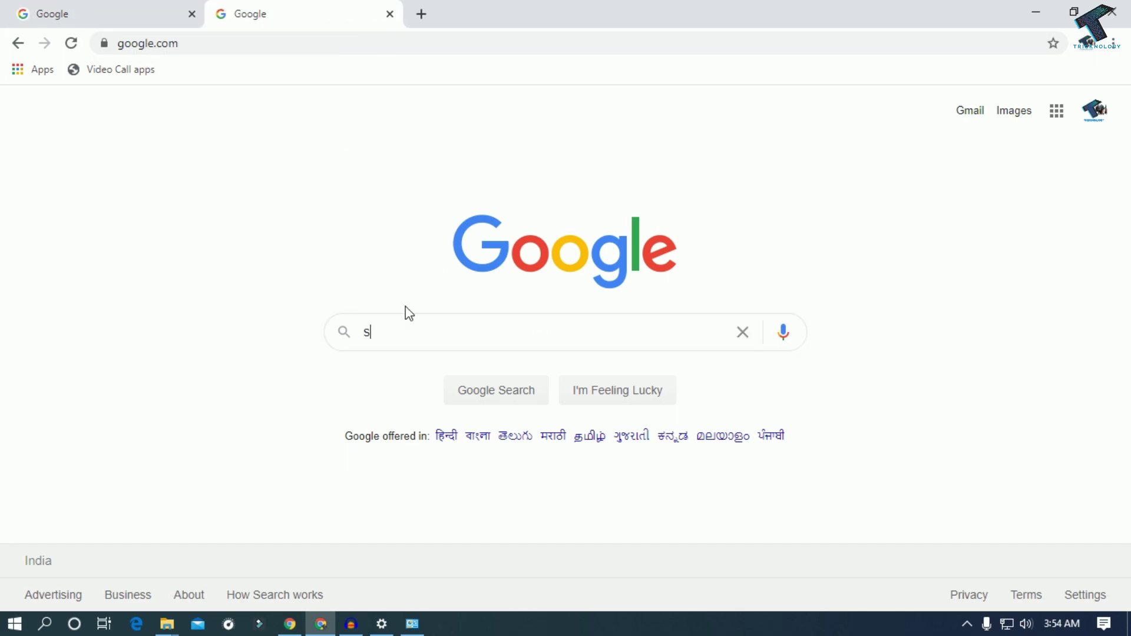
key("Down")
key("Down")
key("Return")
left_click(606, 434)
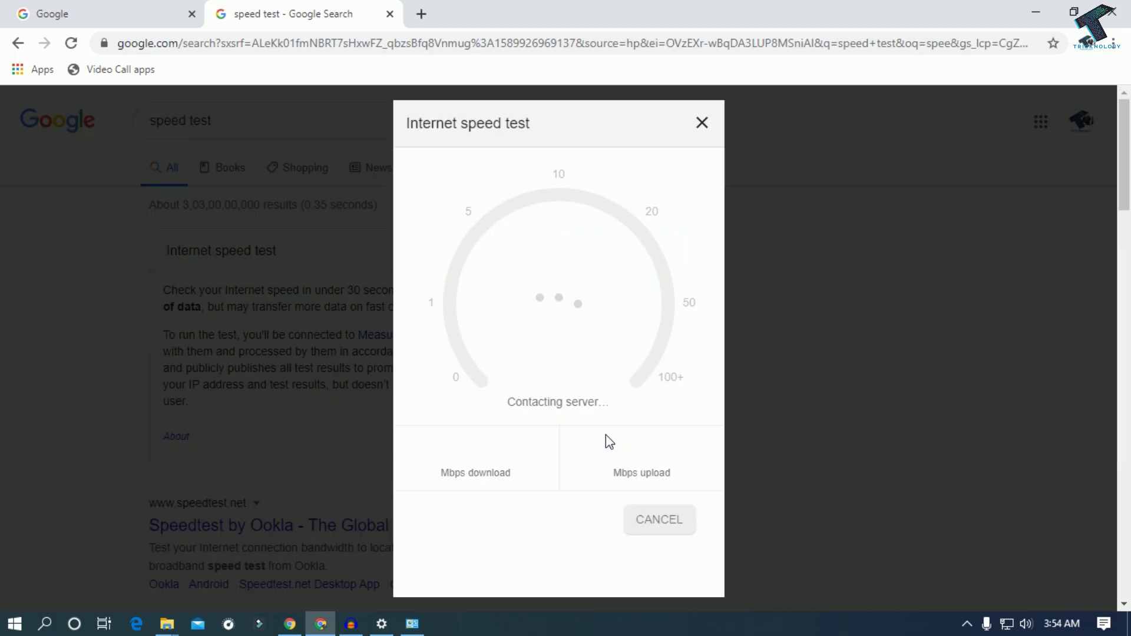